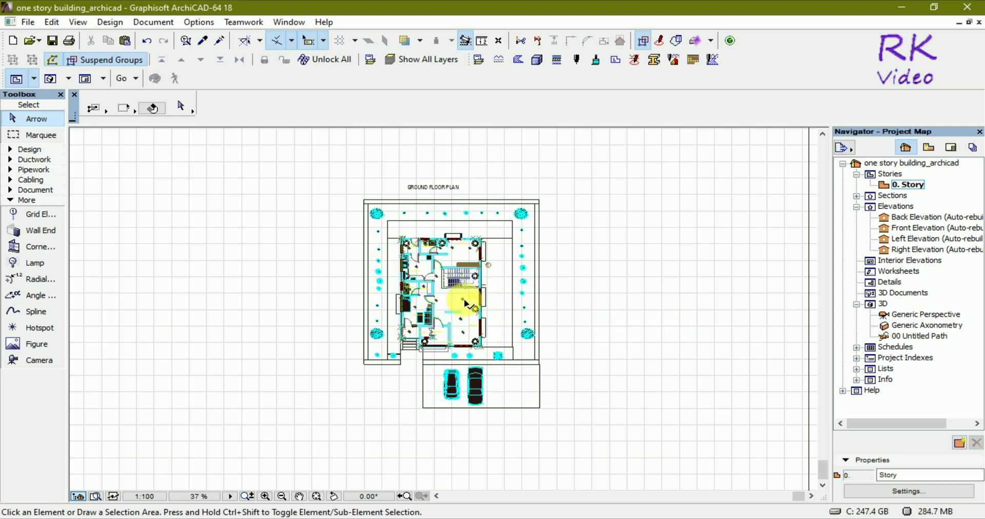
Step: Place Camera 1 below the garage, aimed north toward the building
{"action": "scroll", "coordinate": [464, 306], "scroll_direction": "up", "scroll_amount": 1}
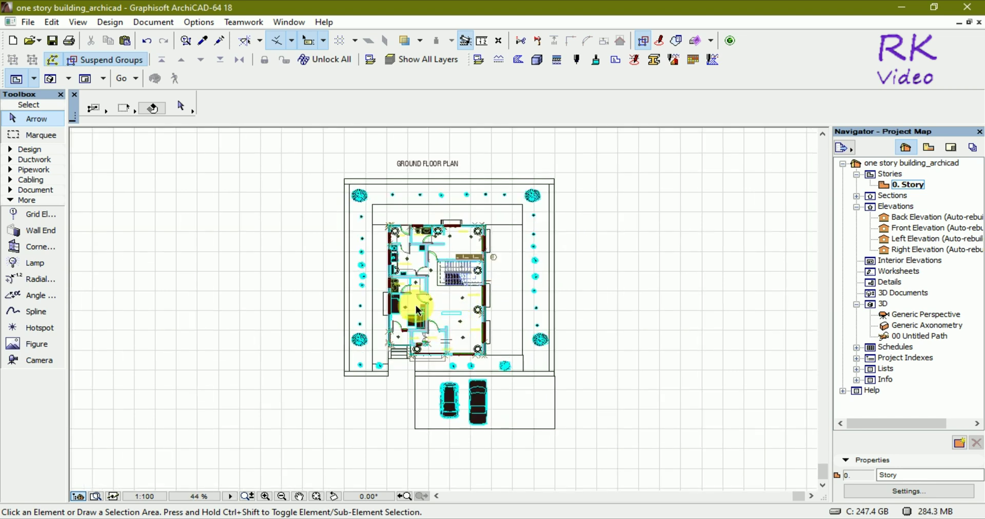
{"action": "scroll", "coordinate": [418, 309], "scroll_direction": "up", "scroll_amount": 1}
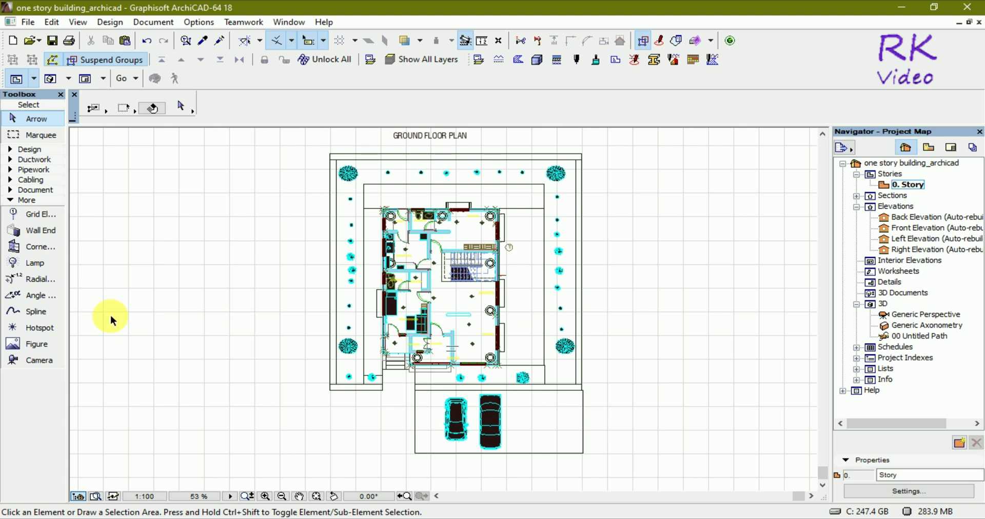
{"action": "left_click", "coordinate": [25, 361]}
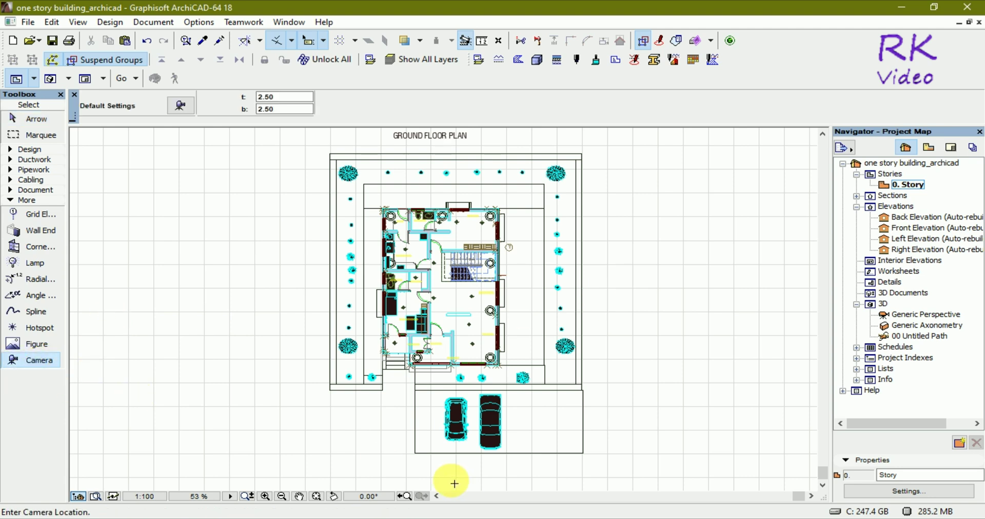
{"action": "scroll", "coordinate": [501, 232], "scroll_direction": "down", "scroll_amount": 1}
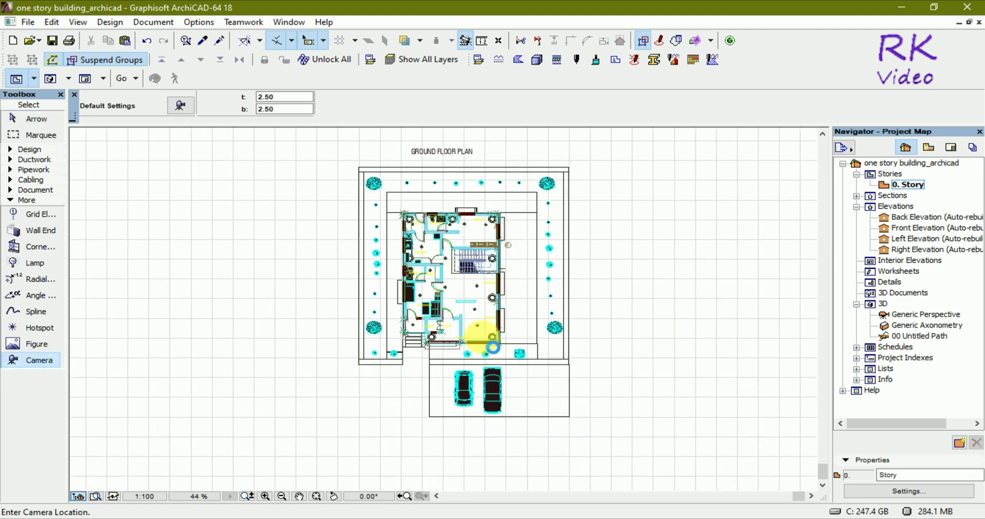
{"action": "scroll", "coordinate": [470, 277], "scroll_direction": "down", "scroll_amount": 1}
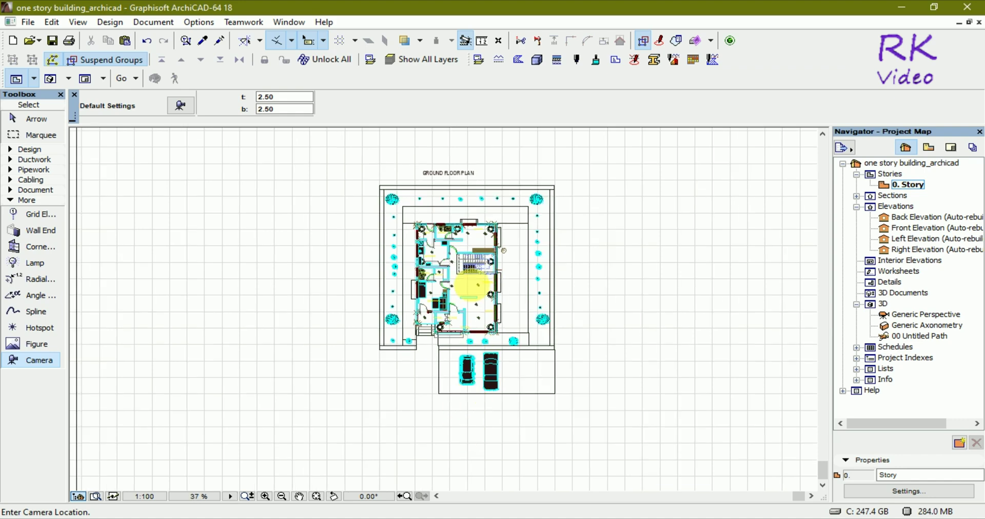
{"action": "scroll", "coordinate": [467, 369], "scroll_direction": "up", "scroll_amount": 1}
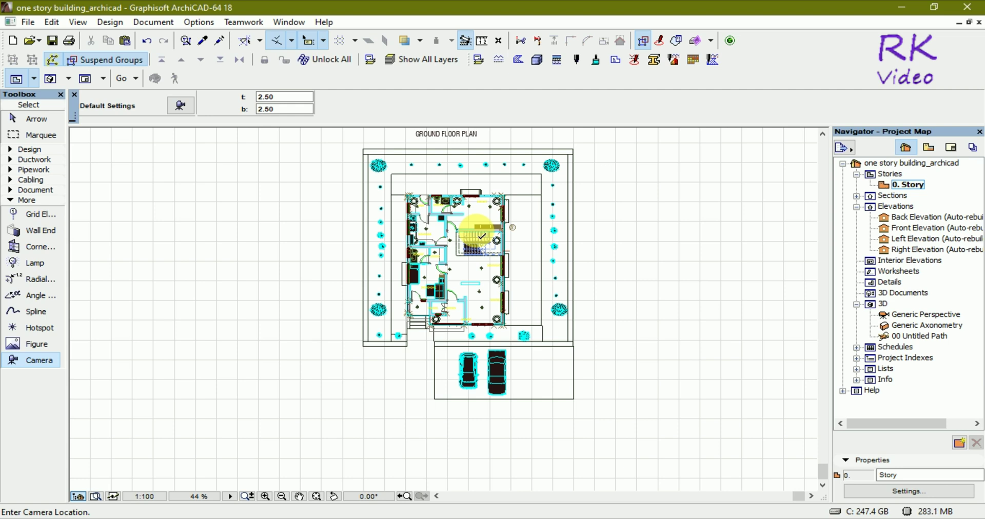
{"action": "left_click", "coordinate": [426, 480]}
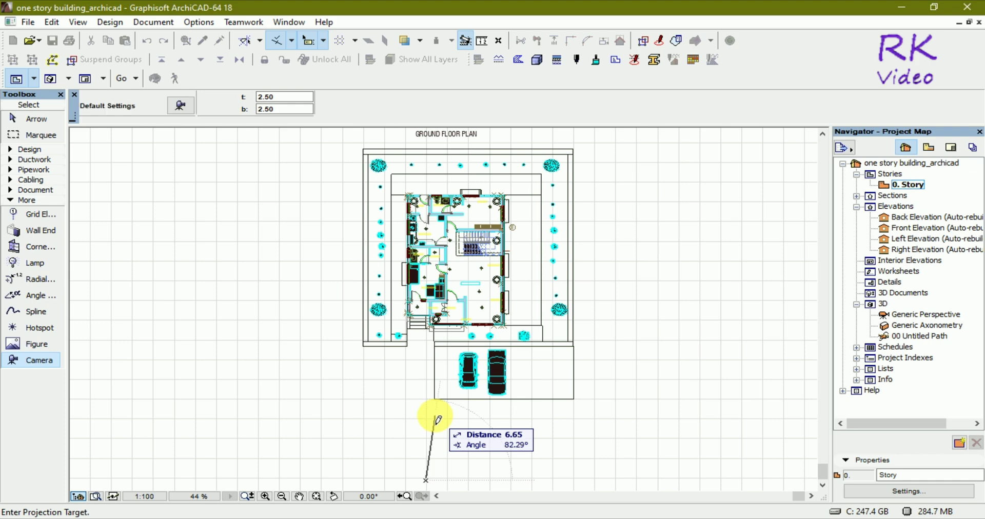
{"action": "left_click", "coordinate": [438, 420]}
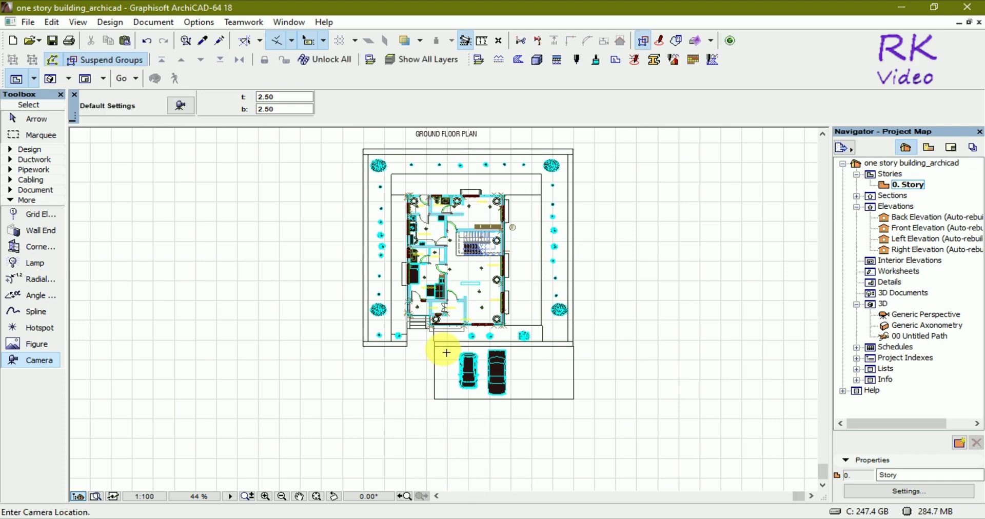
{"action": "scroll", "coordinate": [446, 328], "scroll_direction": "down", "scroll_amount": 2}
{"action": "scroll", "coordinate": [444, 324], "scroll_direction": "down", "scroll_amount": 2}
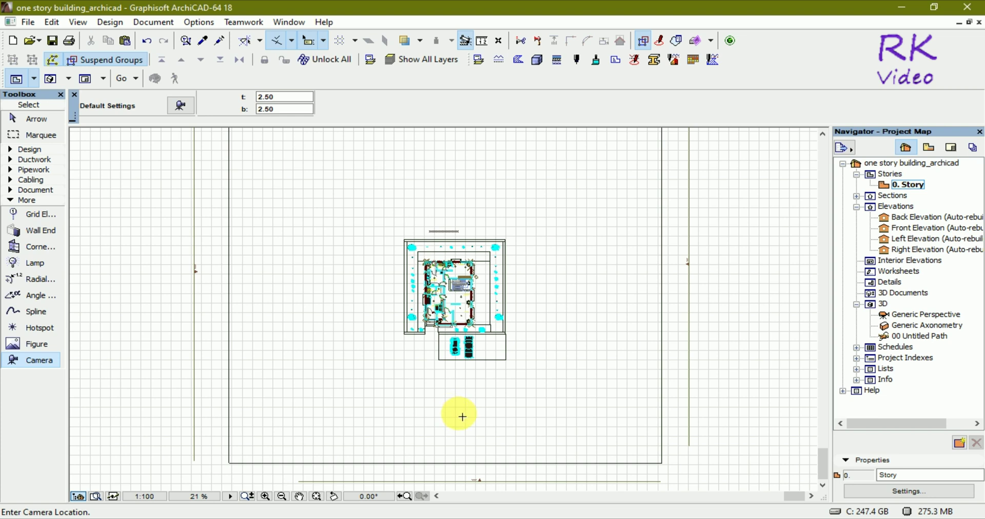
{"action": "left_click", "coordinate": [457, 415]}
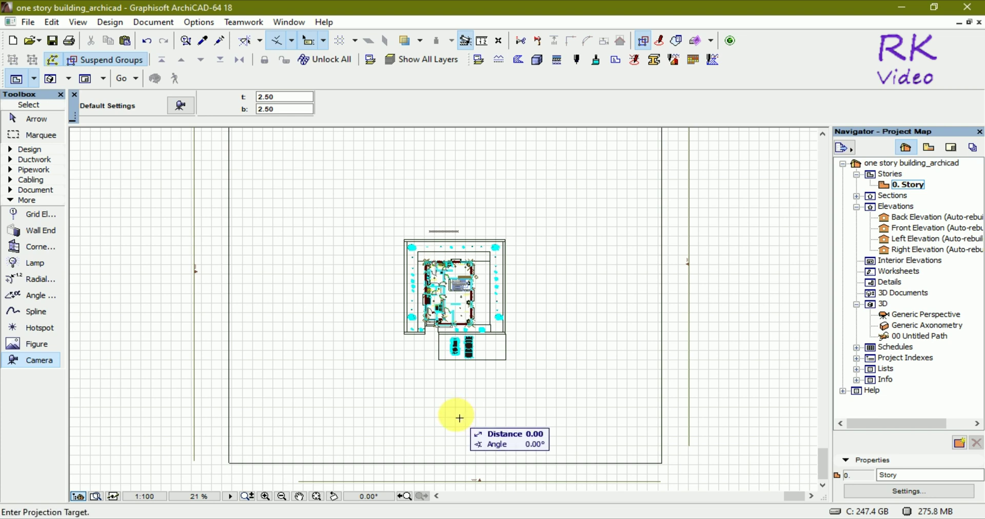
{"action": "left_click", "coordinate": [464, 379]}
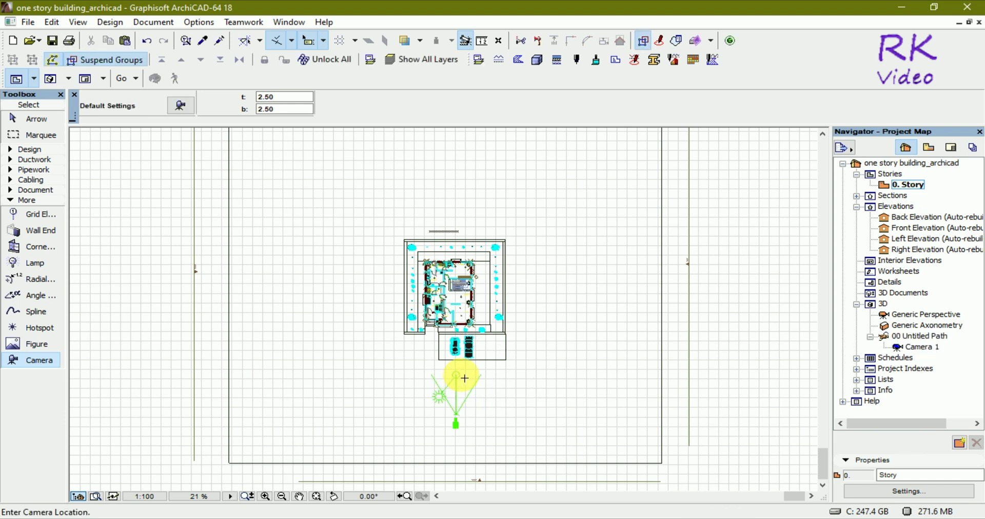
Step: Change the camera's t and b heights from 2.50 to 4.00 in the info box
{"action": "left_click", "coordinate": [289, 97]}
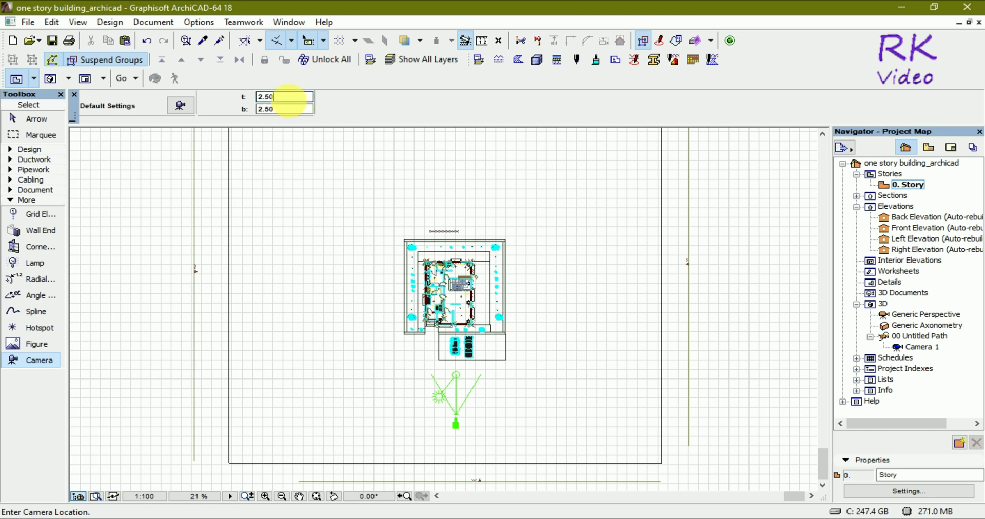
{"action": "double_click", "coordinate": [281, 98]}
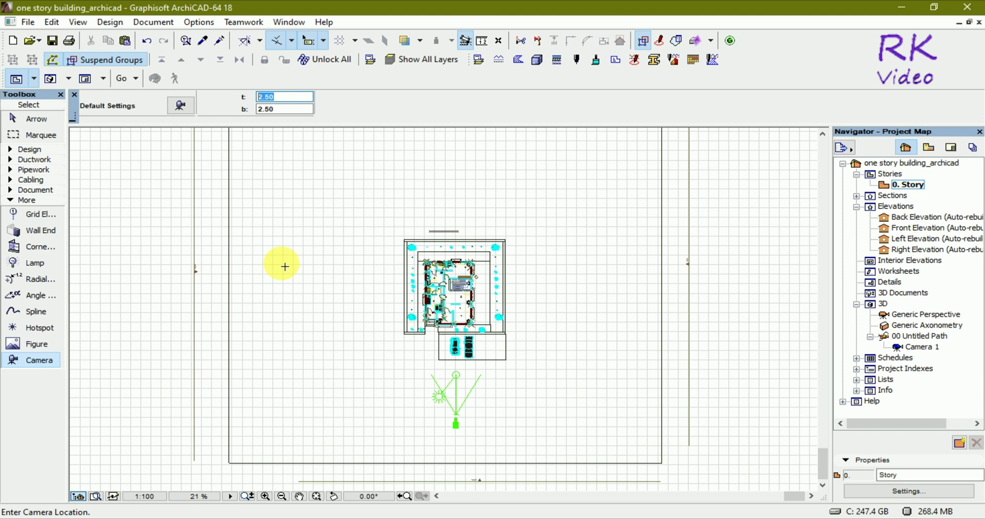
{"action": "type", "text": "4"}
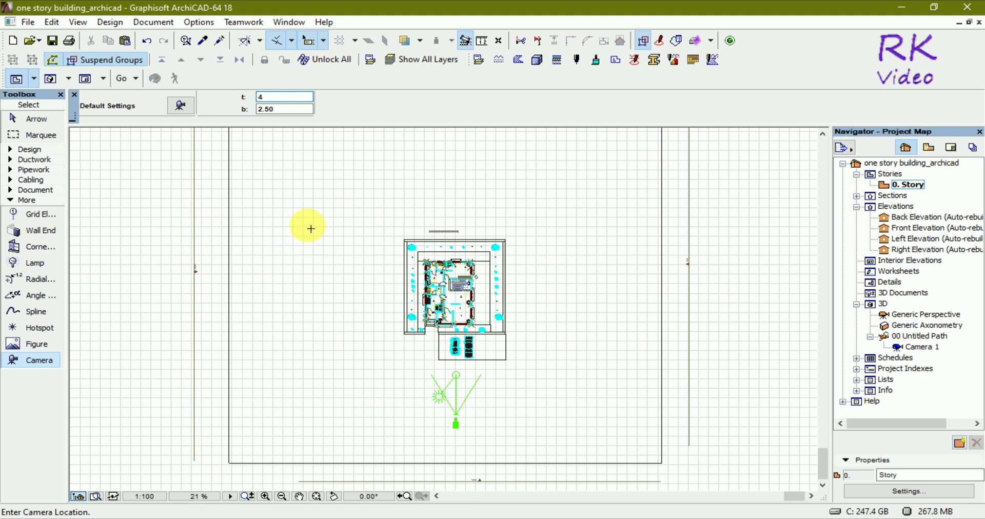
{"action": "left_click", "coordinate": [264, 109]}
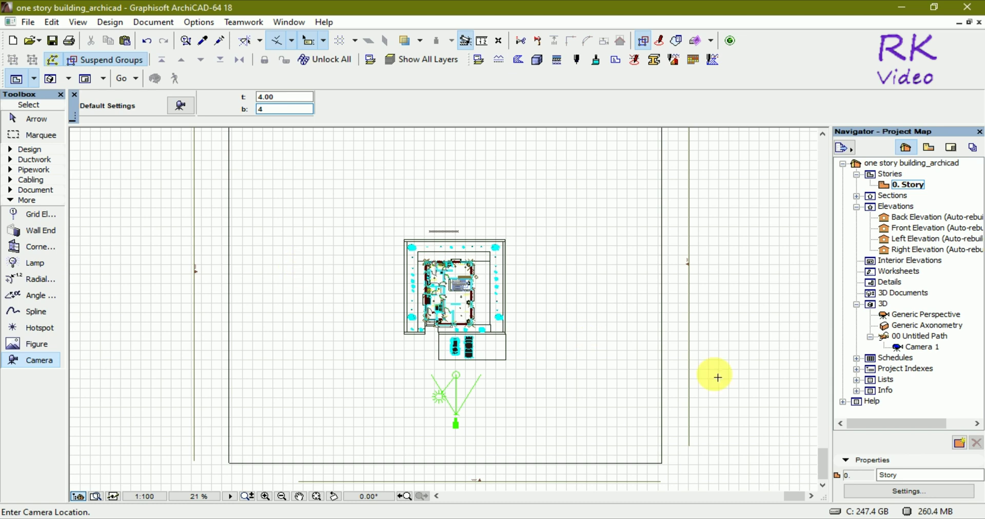
{"action": "type", "text": "4.00"}
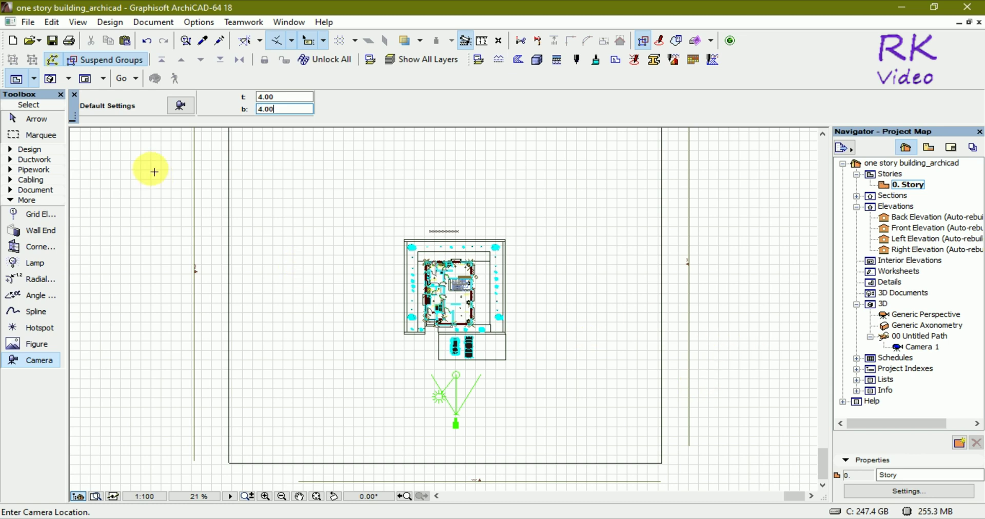
Step: Try Document > Creative Imaging > Create Fly-Through, which raises the two-projection warning
{"action": "left_click", "coordinate": [149, 23]}
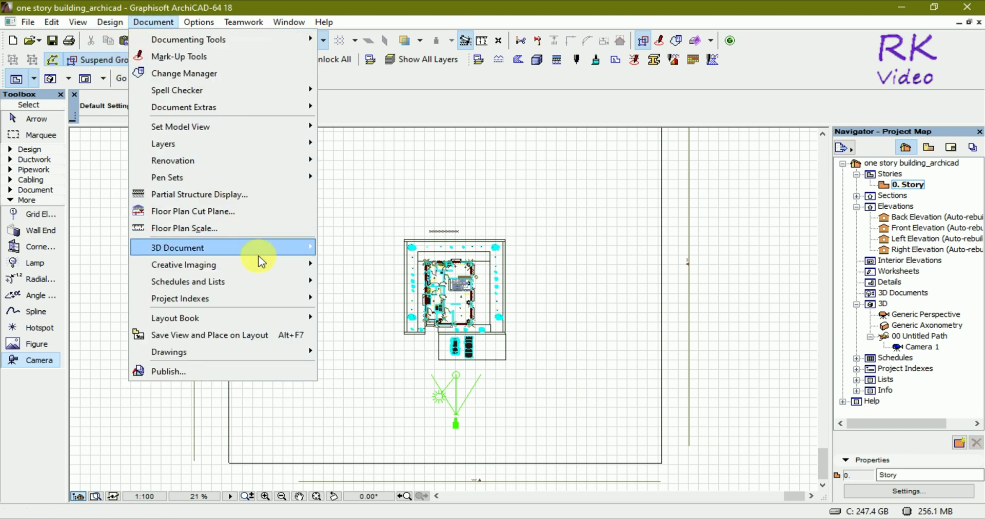
{"action": "mouse_move", "coordinate": [184, 264]}
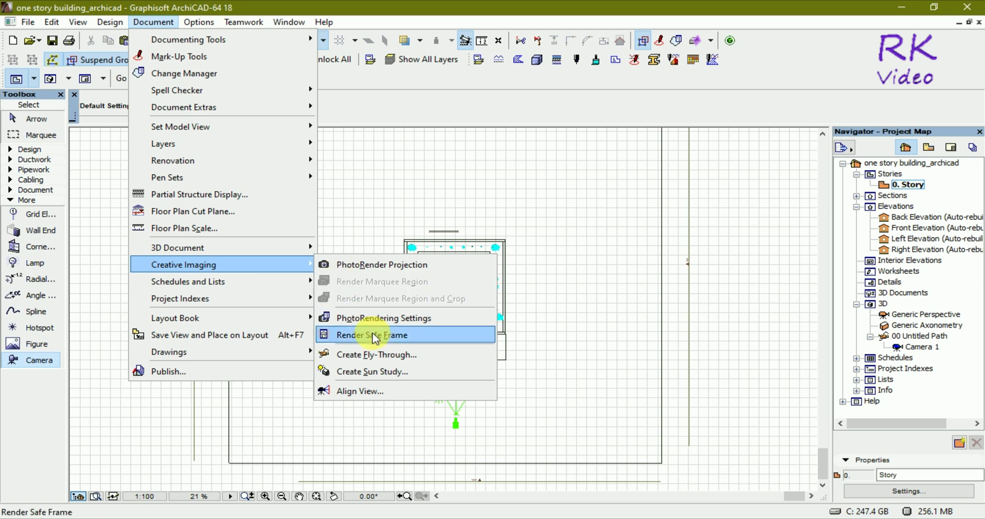
{"action": "left_click", "coordinate": [381, 354]}
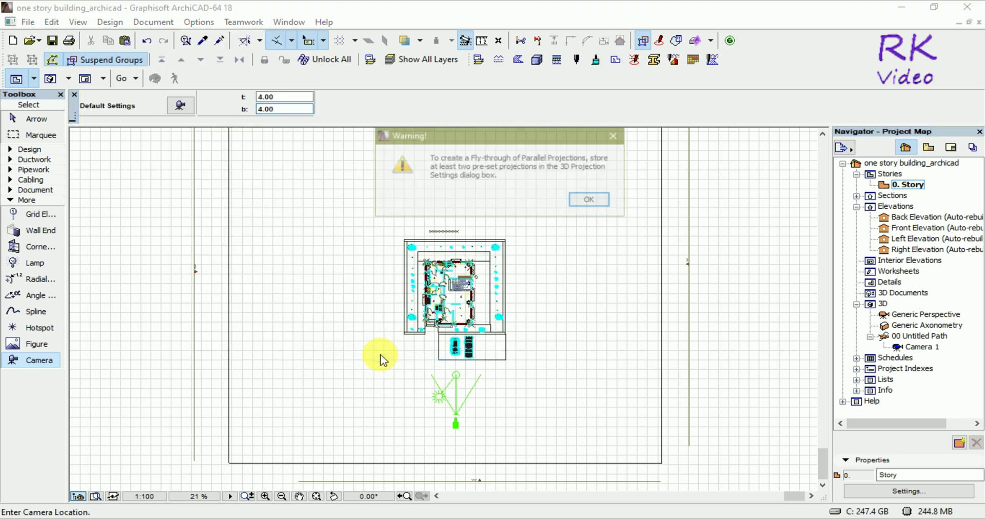
Step: Dismiss the warning, then add Camera 2 and Camera 3 south of the building, each aimed at it
{"action": "left_click", "coordinate": [593, 203]}
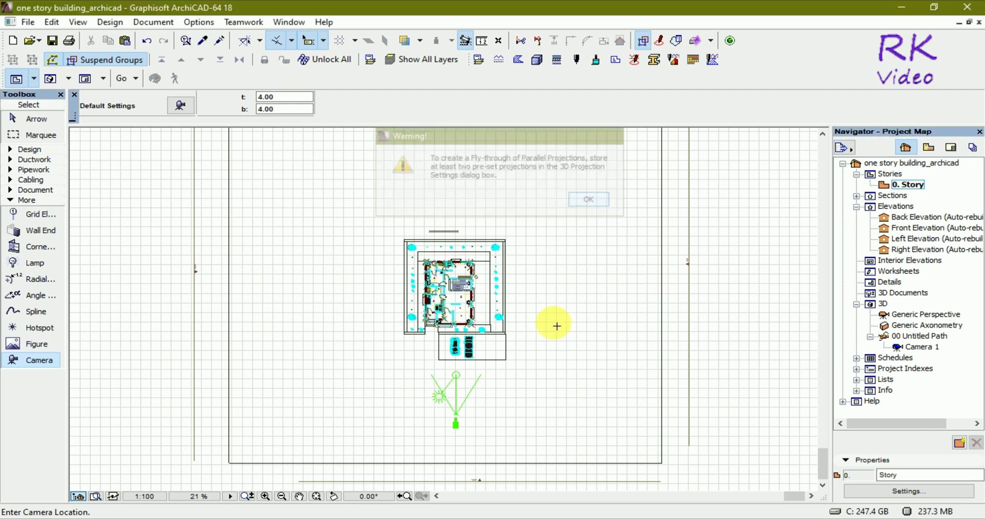
{"action": "left_click", "coordinate": [363, 408]}
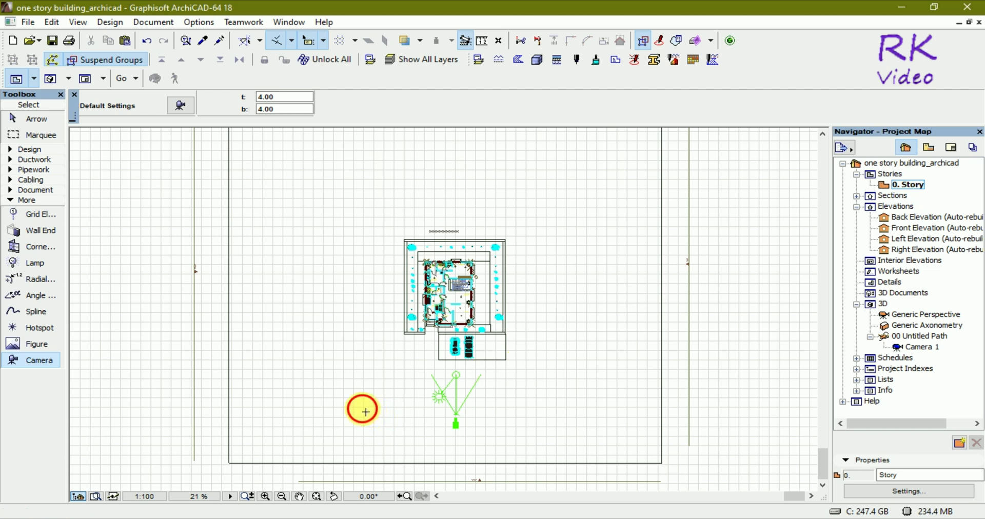
{"action": "left_click", "coordinate": [403, 367]}
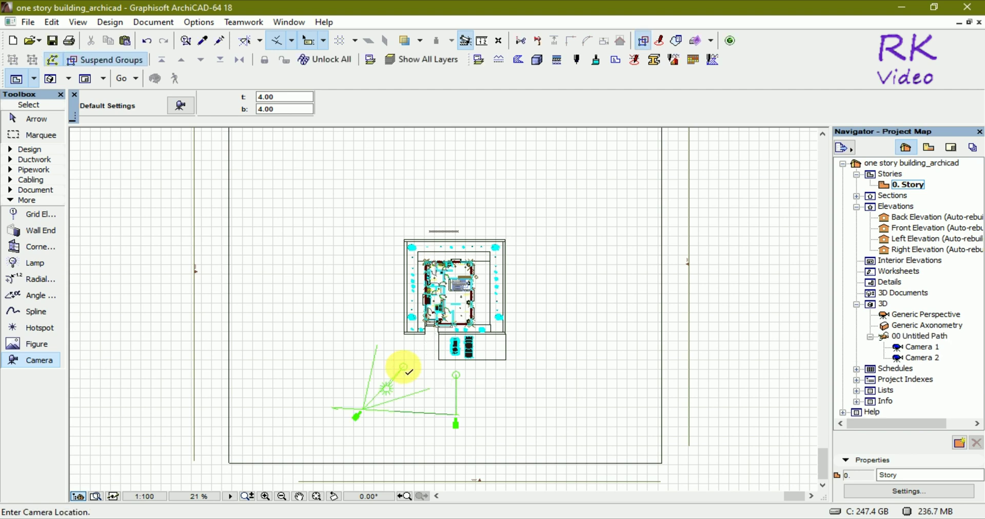
{"action": "left_click", "coordinate": [514, 422]}
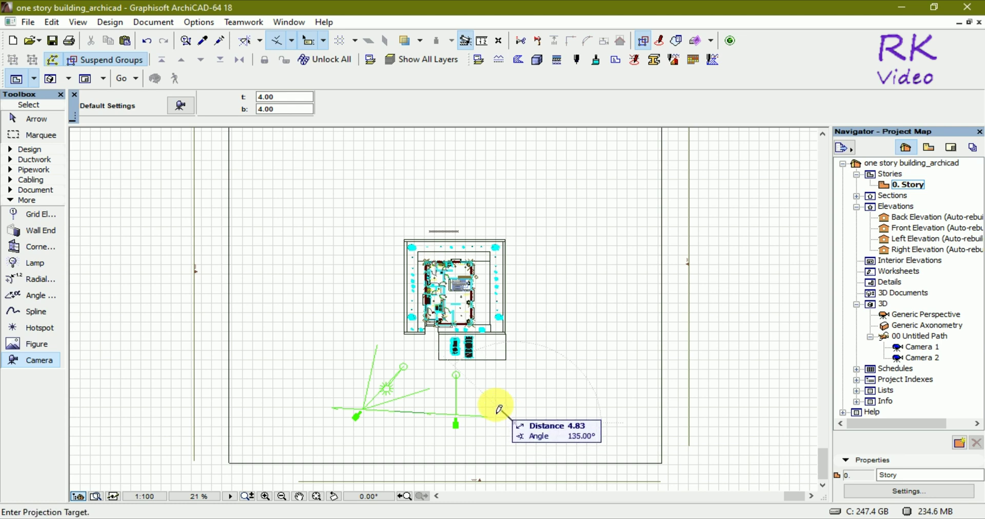
{"action": "left_click", "coordinate": [472, 378]}
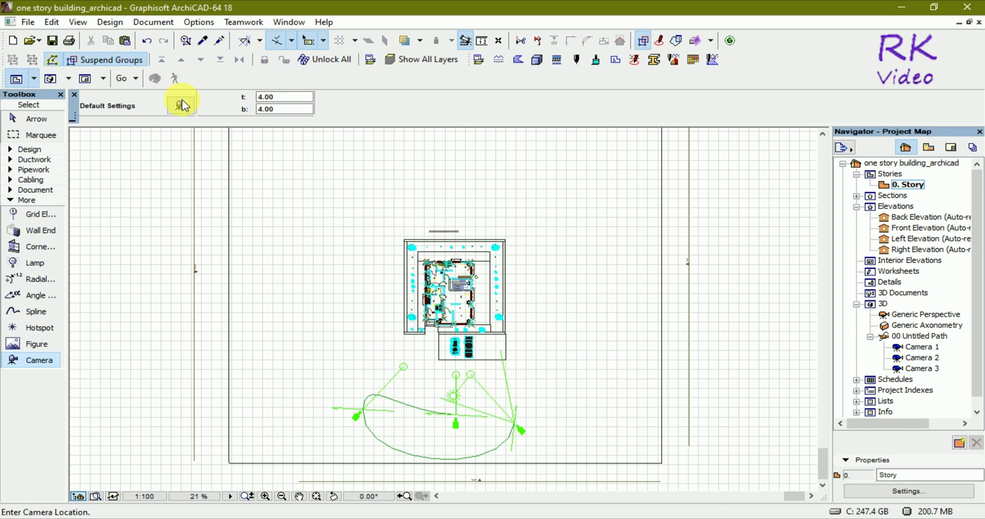
Step: Start a PhotoRender Projection of the 3D perspective from Document > Creative Imaging
{"action": "left_click", "coordinate": [153, 22]}
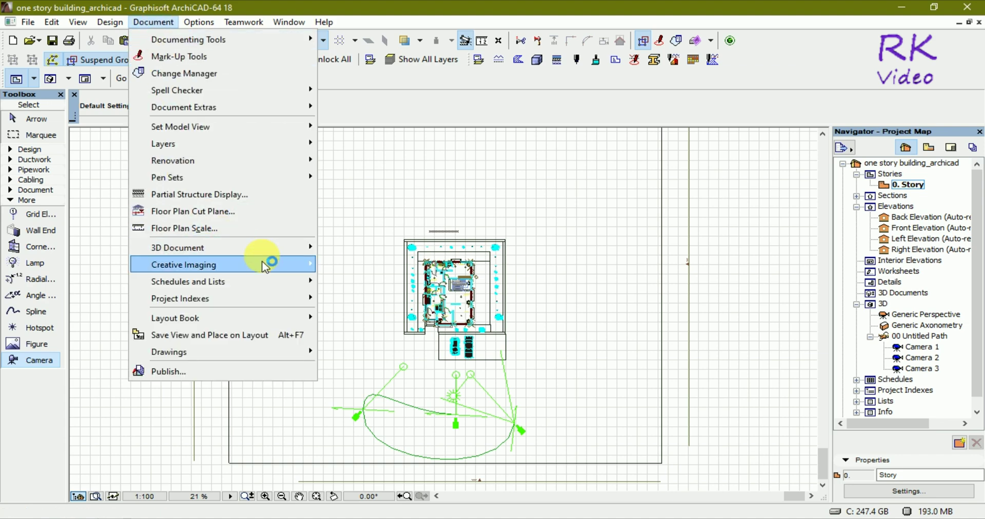
{"action": "mouse_move", "coordinate": [183, 265]}
{"action": "left_click", "coordinate": [363, 354]}
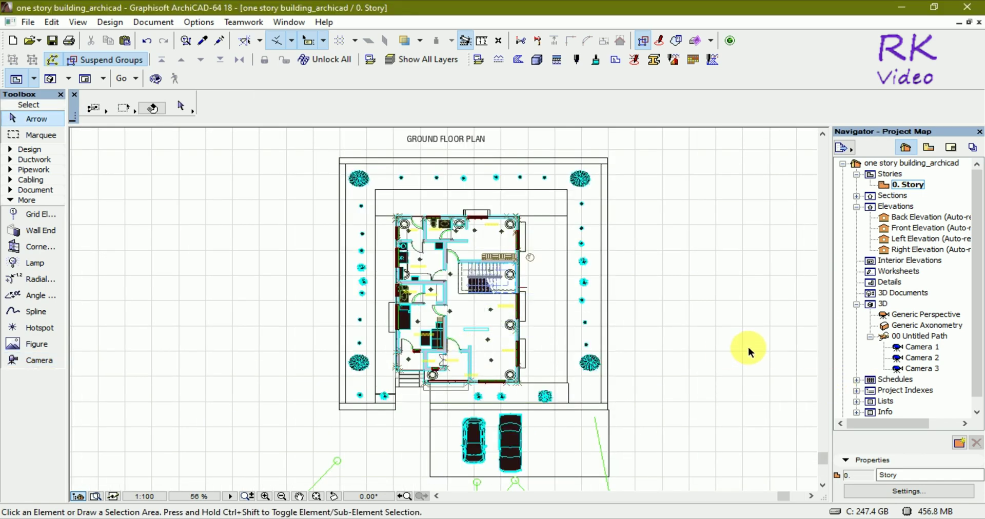
{"action": "left_click", "coordinate": [153, 23]}
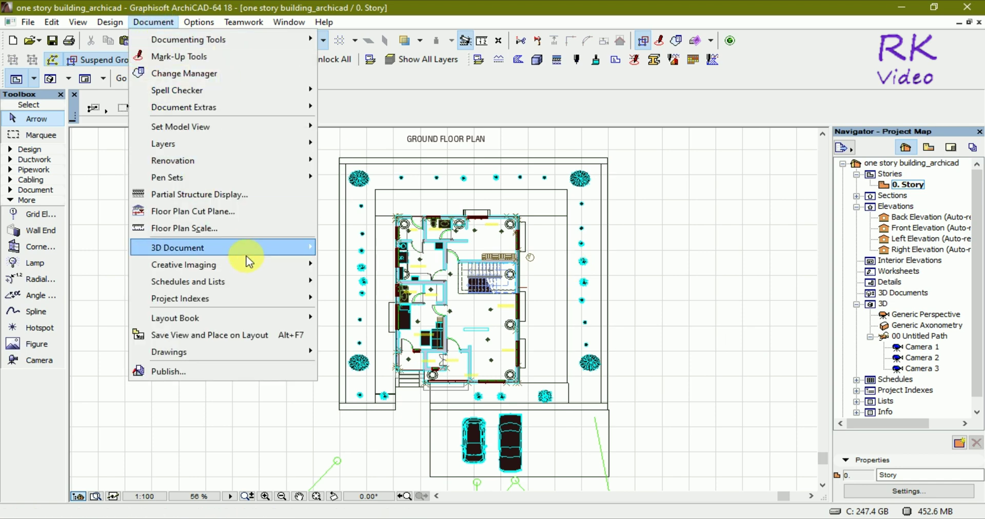
{"action": "left_click", "coordinate": [361, 266]}
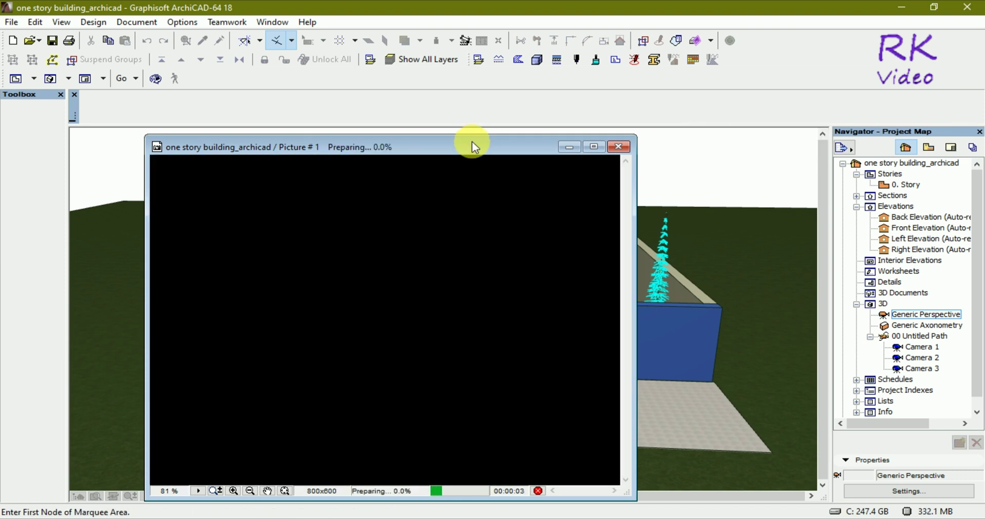
Step: Shift the Picture #1 render window aside to see the 3D model, then return it over the view
{"action": "left_click_drag", "start_coordinate": [472, 142], "coordinate": [566, 488]}
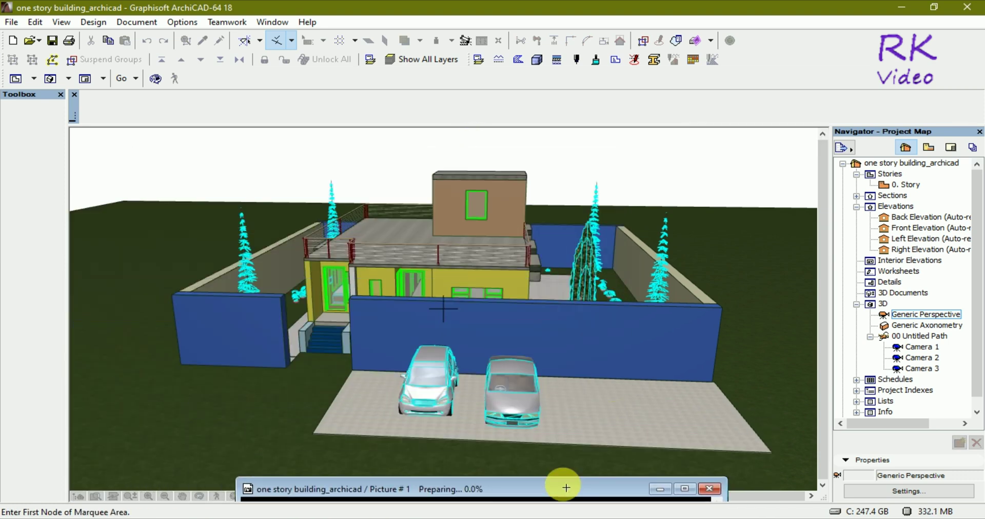
{"action": "left_click_drag", "start_coordinate": [565, 487], "coordinate": [562, 500]}
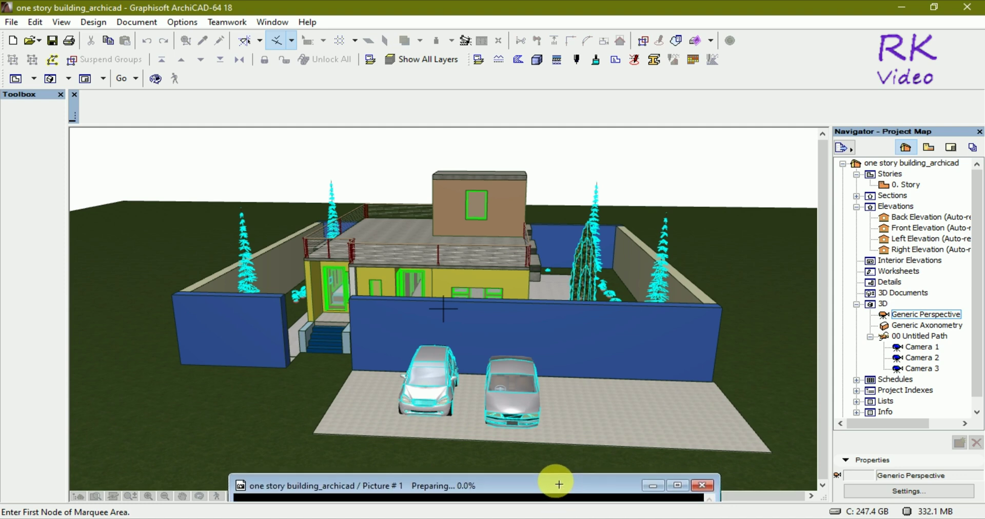
{"action": "mouse_move", "coordinate": [562, 500]}
{"action": "left_mouse_down"}
{"action": "mouse_move", "coordinate": [560, 262]}
{"action": "mouse_move", "coordinate": [505, 180]}
{"action": "mouse_move", "coordinate": [260, 182]}
{"action": "mouse_move", "coordinate": [485, 322]}
{"action": "mouse_move", "coordinate": [544, 139]}
{"action": "mouse_move", "coordinate": [666, 194]}
{"action": "mouse_move", "coordinate": [620, 383]}
{"action": "left_mouse_up"}
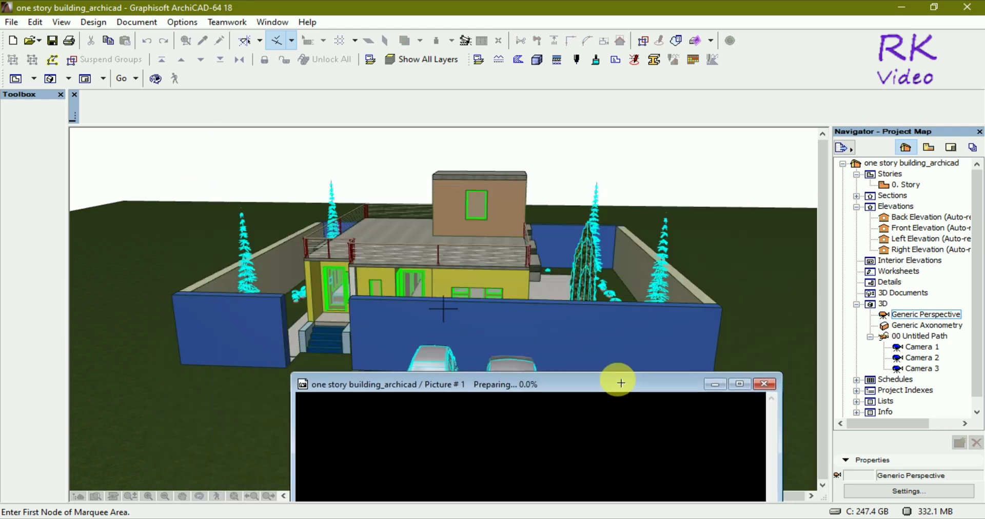
{"action": "left_click_drag", "start_coordinate": [621, 383], "coordinate": [607, 434]}
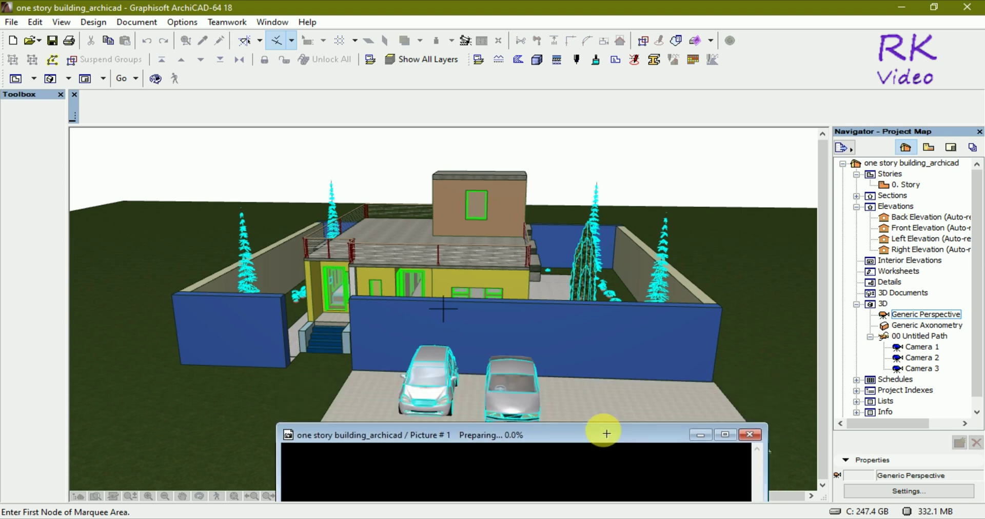
{"action": "left_click_drag", "start_coordinate": [606, 434], "coordinate": [558, 144]}
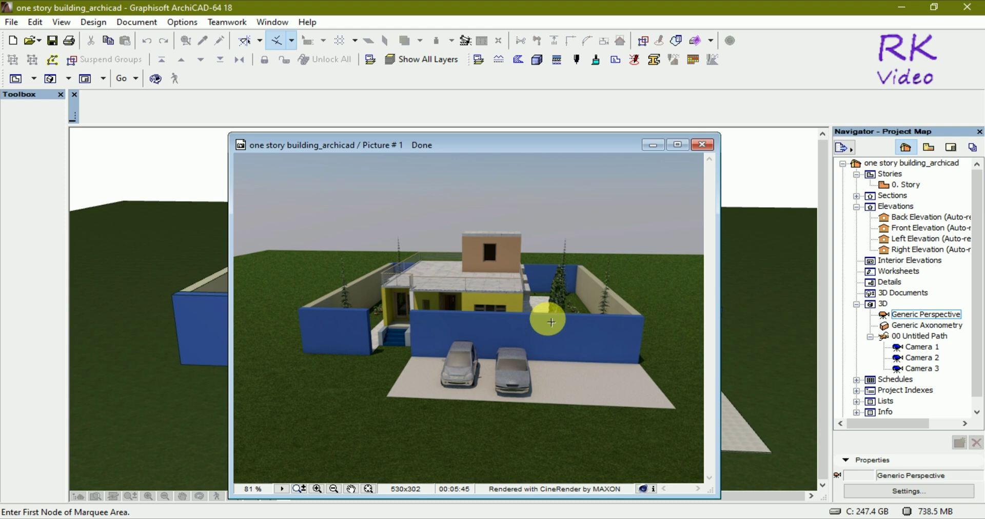
Step: Save the picture to the Desktop as JPEG, appending 4 to make 'one story building_archicad 4'
{"action": "right_click", "coordinate": [403, 223]}
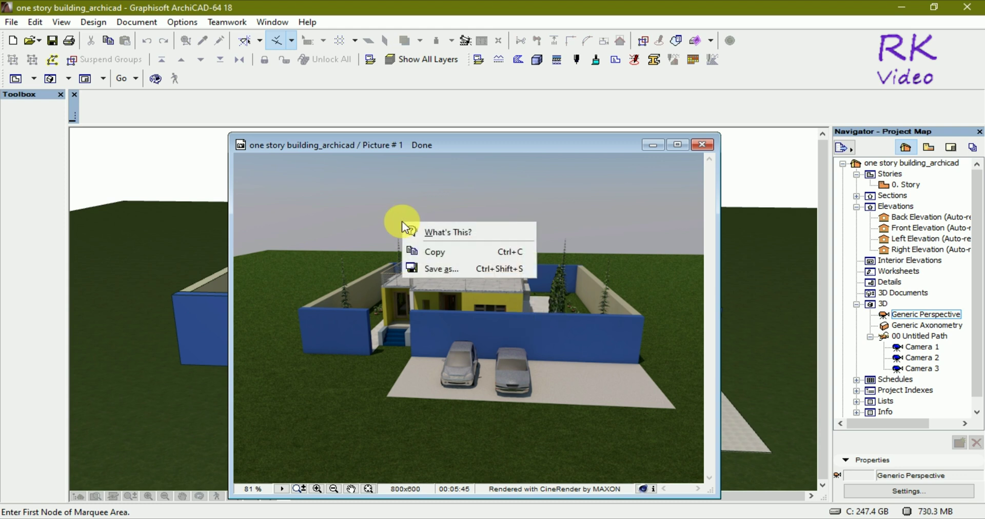
{"action": "left_click", "coordinate": [447, 269]}
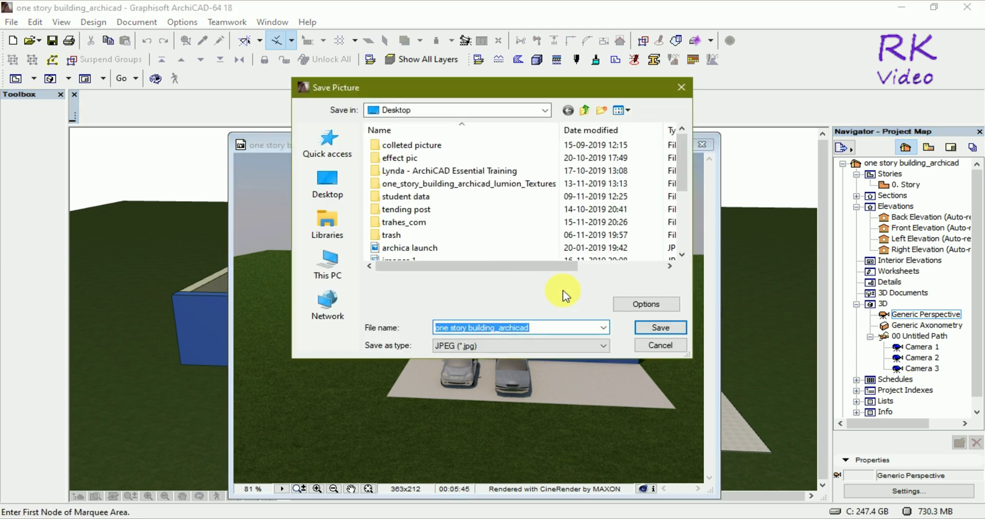
{"action": "left_click", "coordinate": [345, 186]}
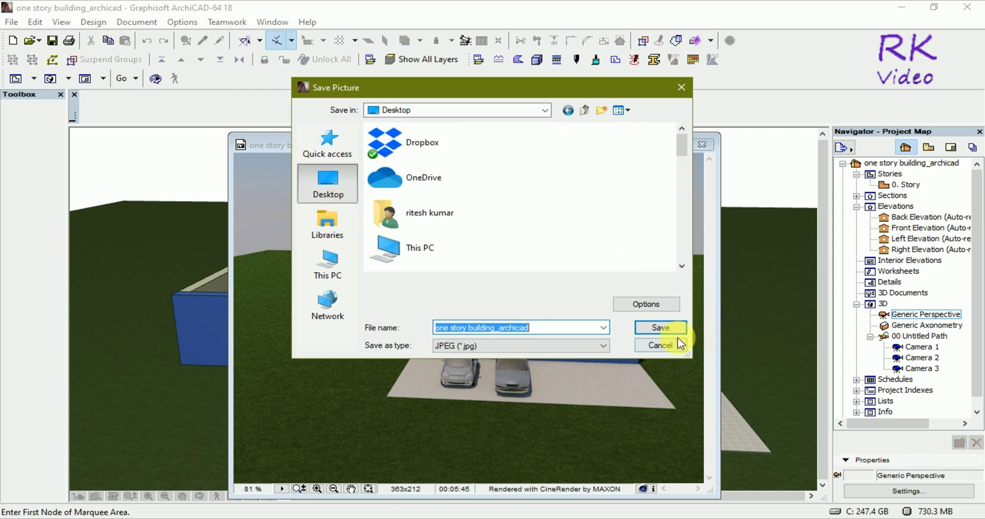
{"action": "left_click", "coordinate": [547, 330]}
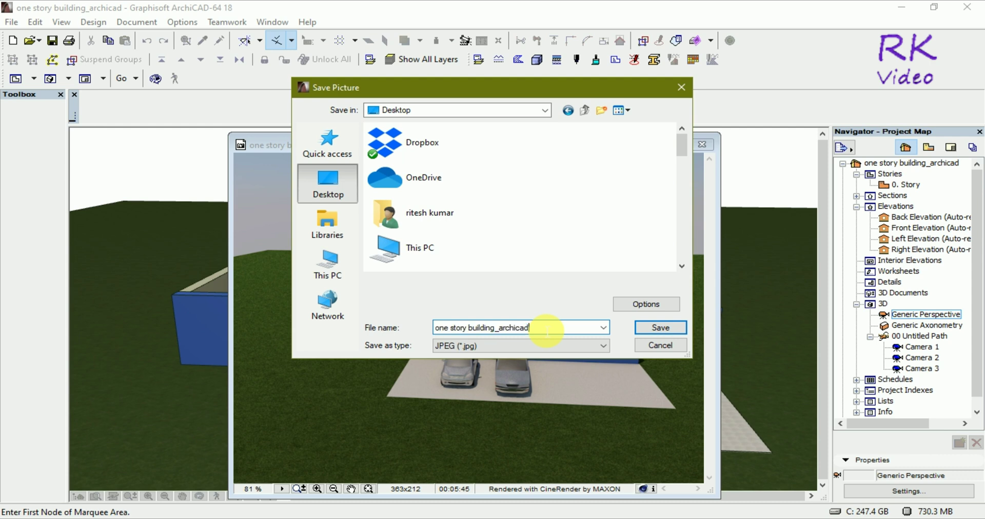
{"action": "type", "text": "4"}
Step: Confirm the save to write the JPEG 'one story building_archicad 4'
{"action": "left_click", "coordinate": [676, 336]}
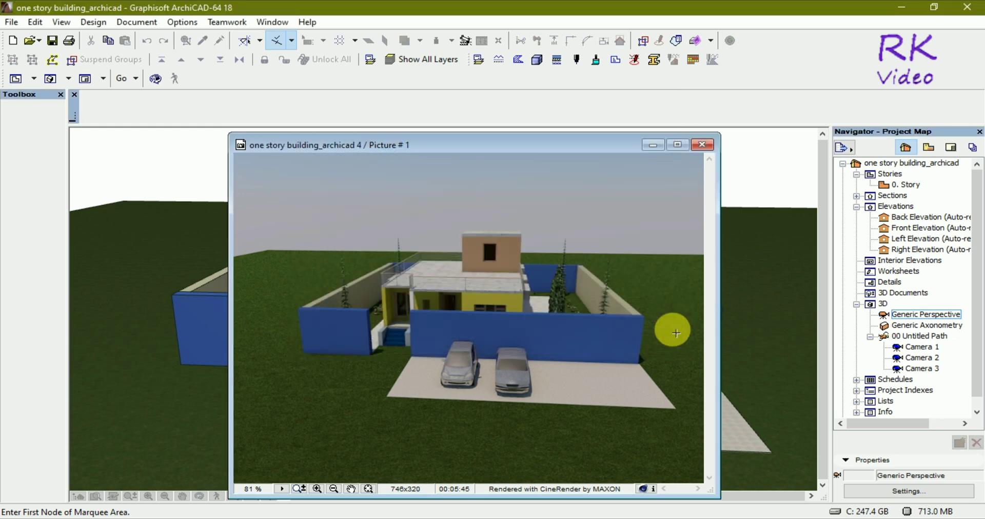